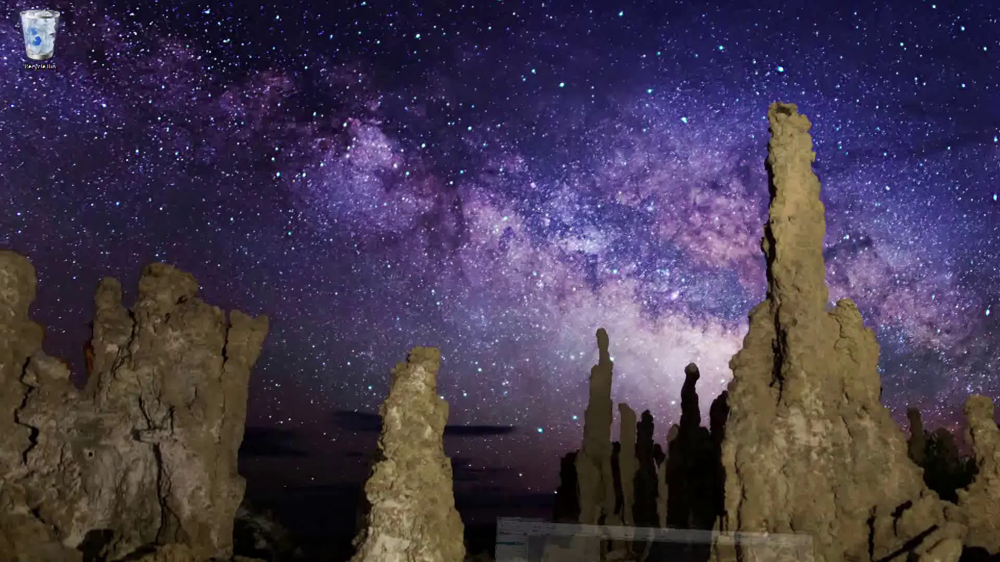
Switch to Adobe Bridge and step forward through the night-sky time-lapse frames in the preview up to IMG_1361.CR2.
{"action": "left_click", "coordinate": [653, 554]}
{"action": "key", "text": "Right"}
{"action": "key", "text": "Right"}
{"action": "key", "text": "Right"}
{"action": "key", "text": "Right"}
{"action": "key", "text": "Right"}
{"action": "key", "text": "Right"}
{"action": "key", "text": "Right"}
{"action": "key", "text": "Right"}
{"action": "key", "text": "Right"}
{"action": "key", "text": "Right"}
{"action": "key", "text": "Right"}
{"action": "key", "text": "Right"}
{"action": "key", "text": "Right"}
{"action": "key", "text": "Right"}
{"action": "key", "text": "Right"}
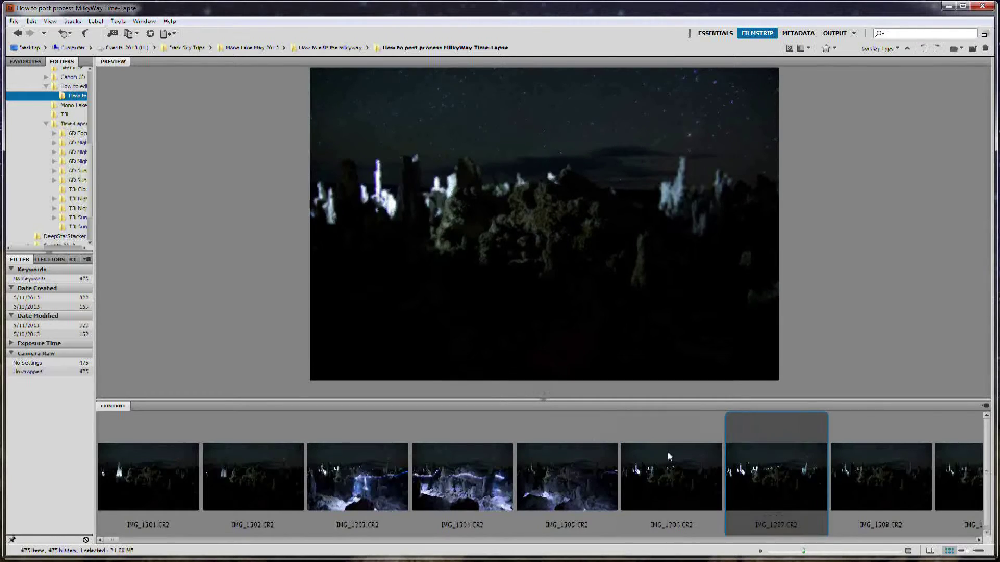
{"action": "key", "text": "Right"}
{"action": "key", "text": "Right"}
{"action": "key", "text": "Right"}
{"action": "key", "text": "Right"}
{"action": "key", "text": "Right"}
{"action": "key", "text": "Right"}
{"action": "key", "text": "Right"}
{"action": "key", "text": "Right"}
{"action": "key", "text": "Right"}
{"action": "key", "text": "Right"}
{"action": "key", "text": "Right"}
{"action": "key", "text": "Right"}
{"action": "key", "text": "Right"}
{"action": "key", "text": "Right"}
{"action": "key", "text": "Right"}
{"action": "key", "text": "Right"}
{"action": "key", "text": "Right"}
{"action": "key", "text": "Right"}
{"action": "key", "text": "Right"}
{"action": "key", "text": "Right"}
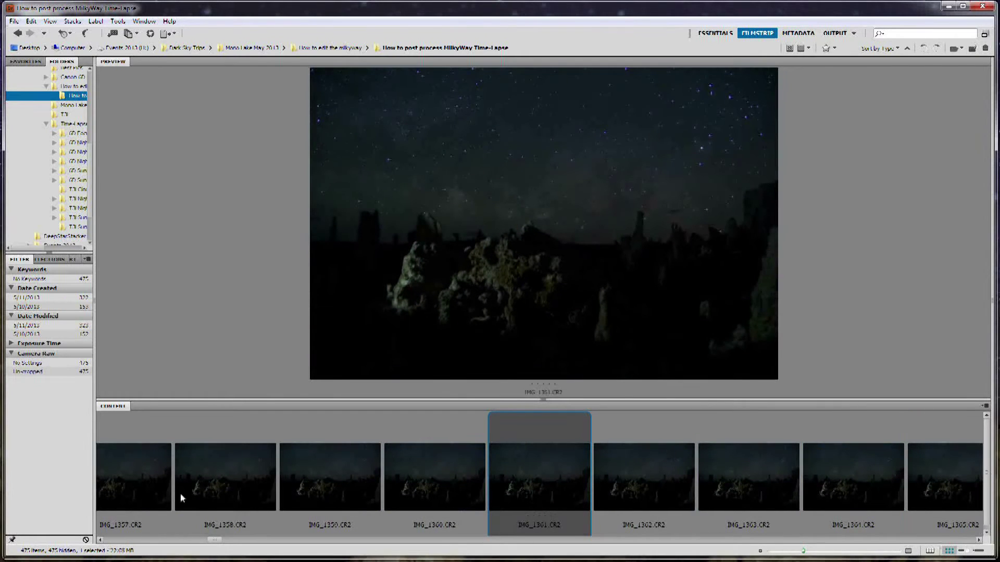
Jump further along the filmstrip to preview the Milky Way frame IMG_1496.CR2 and check its metadata.
{"action": "left_click_drag", "start_coordinate": [214, 540], "coordinate": [462, 542]}
{"action": "left_click", "coordinate": [515, 459]}
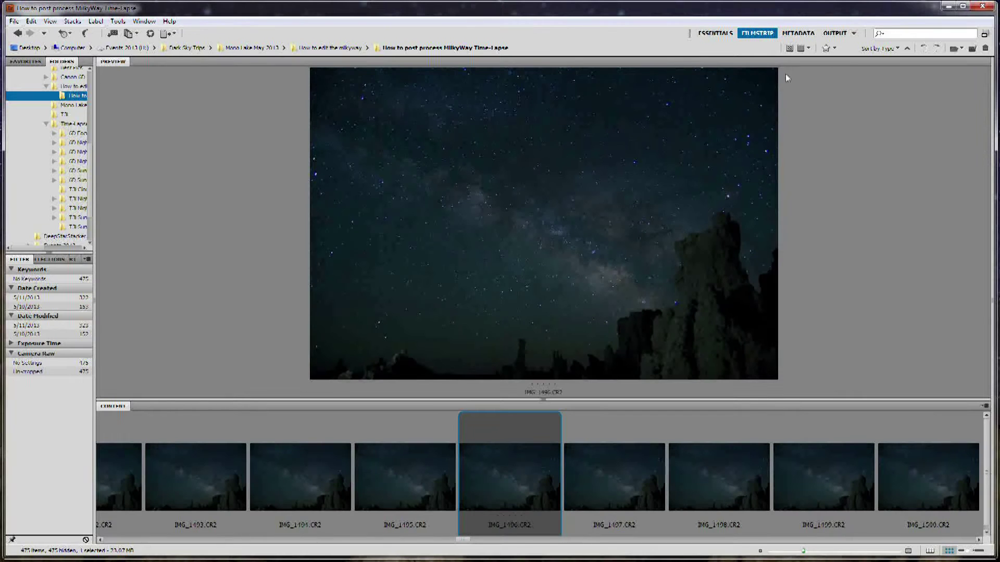
{"action": "left_click", "coordinate": [798, 33]}
{"action": "left_click_drag", "start_coordinate": [67, 326], "coordinate": [187, 321]}
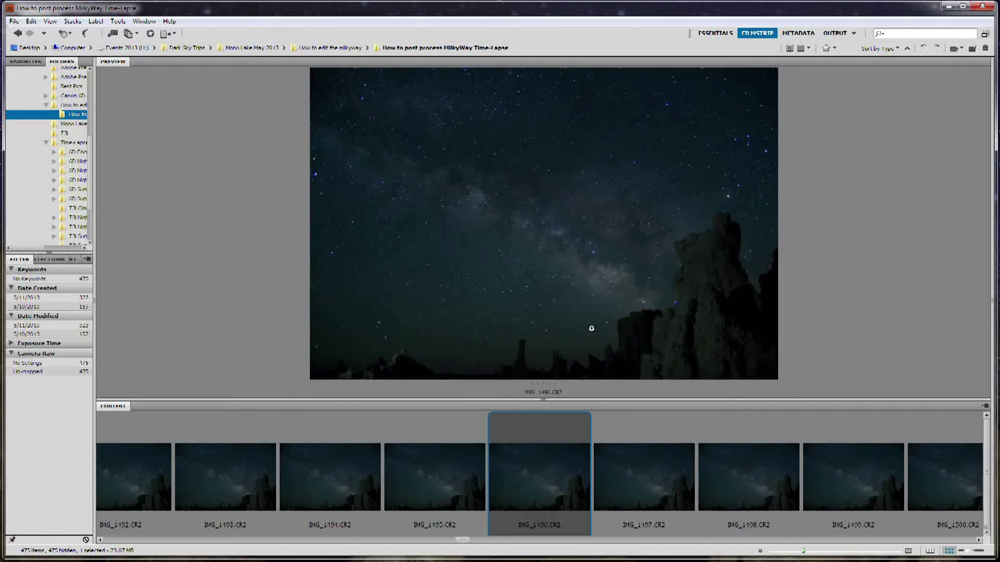
Compare the neighbouring Milky Way frames around IMG_1497.CR2 in the preview, flipping back and forth between them.
{"action": "left_click", "coordinate": [656, 462]}
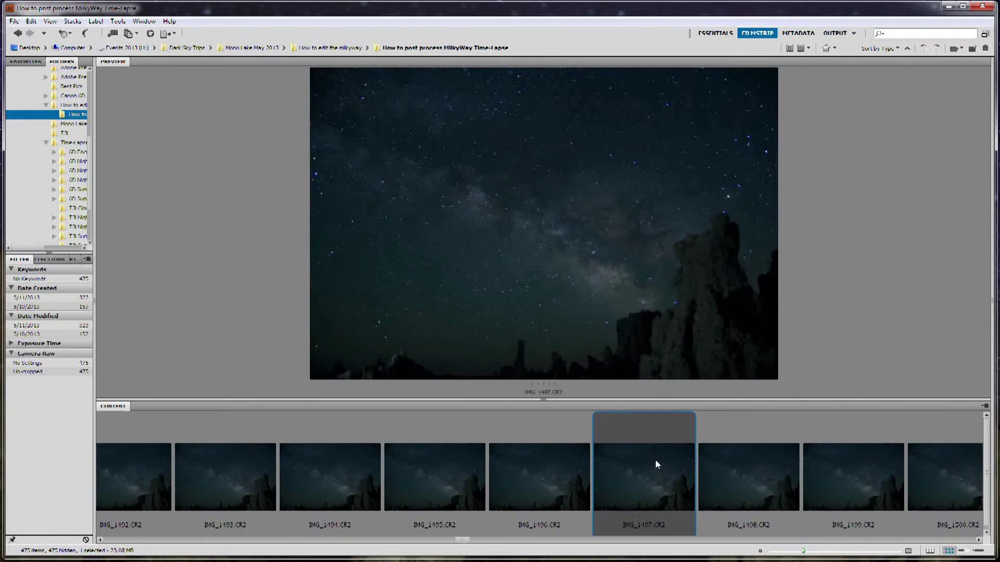
{"action": "key", "text": "Left"}
{"action": "key", "text": "Right"}
{"action": "key", "text": "Right"}
{"action": "key", "text": "Left"}
{"action": "key", "text": "Left"}
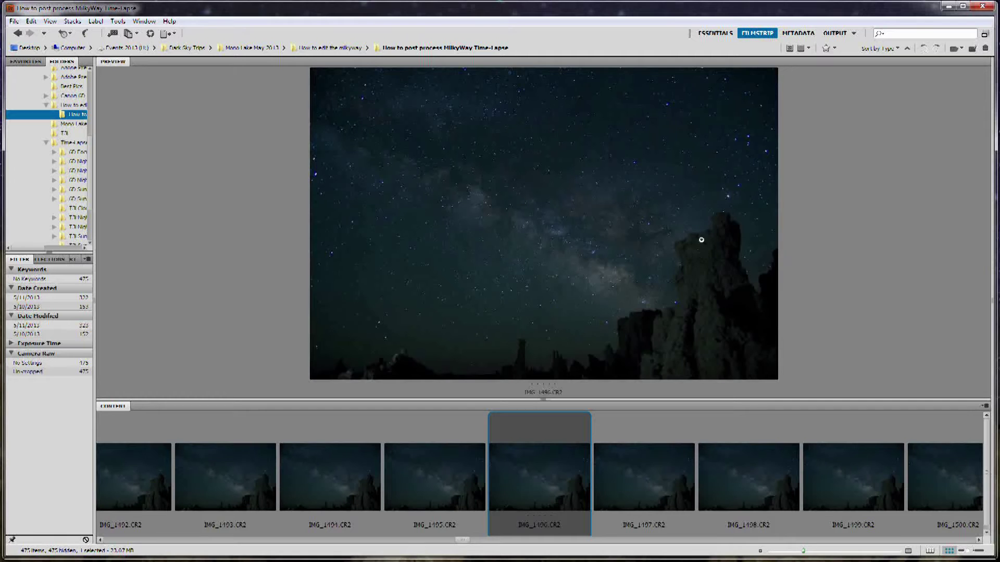
{"action": "left_click", "coordinate": [655, 477]}
{"action": "left_click", "coordinate": [723, 471]}
{"action": "key", "text": "Left"}
{"action": "key", "text": "Left"}
{"action": "key", "text": "Left"}
{"action": "key", "text": "Left"}
{"action": "key", "text": "Left"}
{"action": "key", "text": "Left"}
{"action": "key", "text": "Left"}
{"action": "key", "text": "Left"}
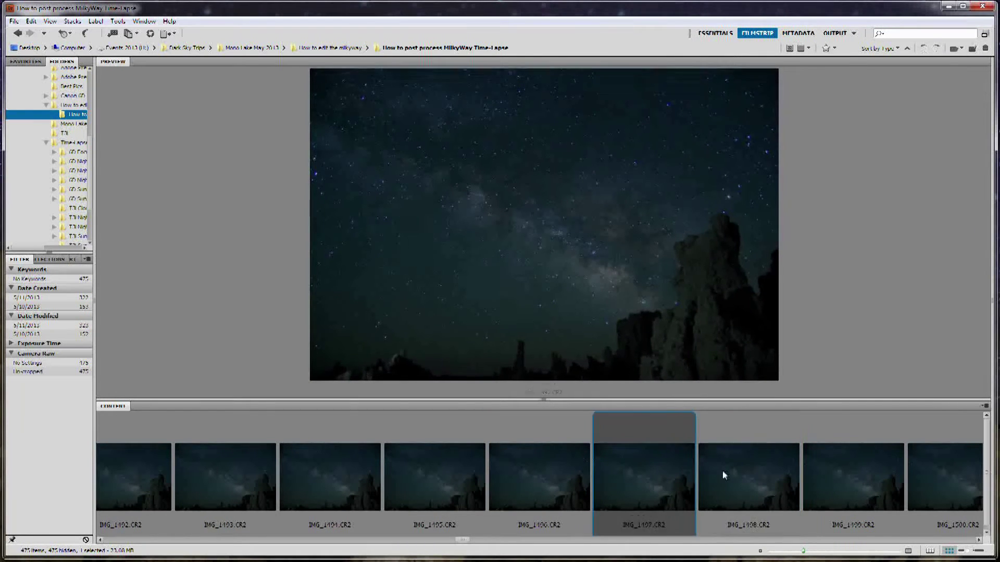
Play the Milky Way sequence forward frame by frame up to IMG_1563.CR2 to examine the motion.
{"action": "key", "text": "Right"}
{"action": "key", "text": "Right"}
{"action": "key", "text": "Right"}
{"action": "key", "text": "Right"}
{"action": "key", "text": "Right"}
{"action": "key", "text": "Right"}
{"action": "key", "text": "Right"}
{"action": "key", "text": "Right"}
{"action": "key", "text": "Right"}
{"action": "key", "text": "Right"}
{"action": "key", "text": "Right"}
{"action": "key", "text": "Right"}
{"action": "key", "text": "Right"}
{"action": "key", "text": "Right"}
{"action": "key", "text": "Right"}
{"action": "key", "text": "Right"}
{"action": "key", "text": "Right"}
{"action": "key", "text": "Right"}
{"action": "key", "text": "Right"}
{"action": "key", "text": "Right"}
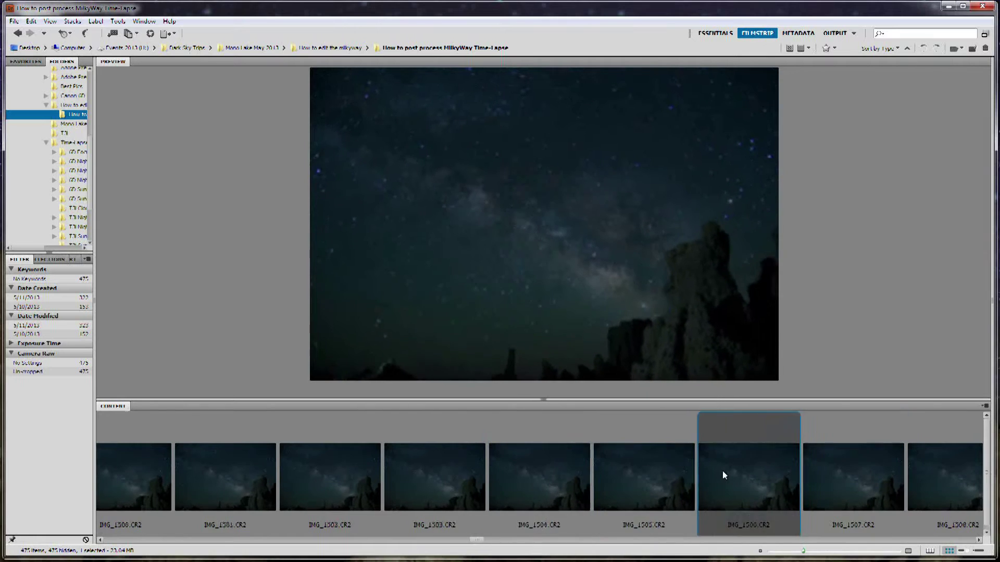
{"action": "key", "text": "Right"}
{"action": "key", "text": "Right"}
{"action": "key", "text": "Right"}
{"action": "key", "text": "Right"}
{"action": "key", "text": "Right"}
{"action": "key", "text": "Right"}
{"action": "key", "text": "Right"}
{"action": "key", "text": "Right"}
{"action": "key", "text": "Right"}
{"action": "key", "text": "Right"}
{"action": "key", "text": "Right"}
{"action": "key", "text": "Right"}
{"action": "key", "text": "Right"}
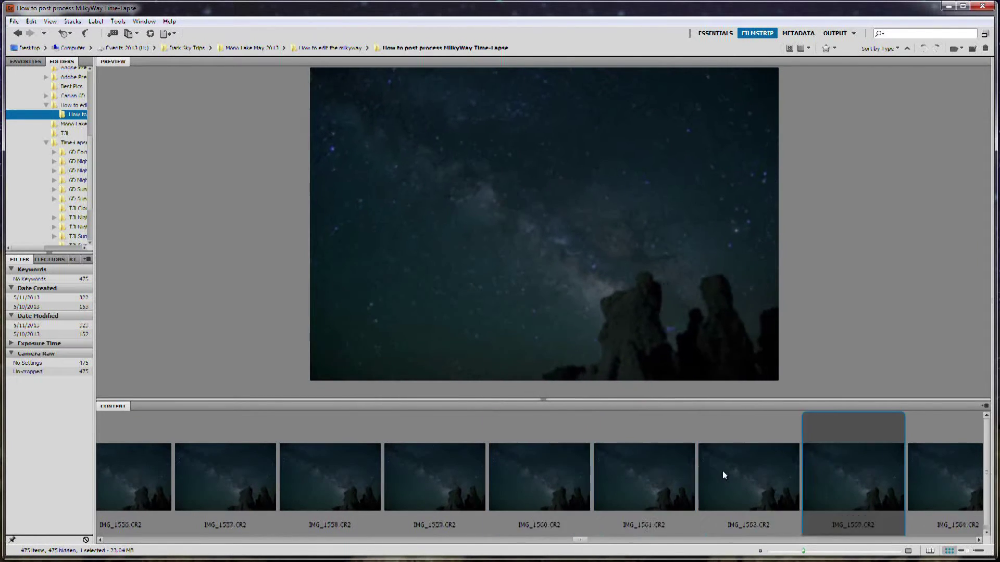
Run the sequence backward frame by frame to IMG_1493.CR2 to examine the motion in reverse.
{"action": "key", "text": "Left"}
{"action": "key", "text": "Left"}
{"action": "key", "text": "Left"}
{"action": "key", "text": "Left"}
{"action": "key", "text": "Left"}
{"action": "key", "text": "Left"}
{"action": "key", "text": "Left"}
{"action": "key", "text": "Left"}
{"action": "key", "text": "Left"}
{"action": "key", "text": "Left"}
{"action": "key", "text": "Left"}
{"action": "key", "text": "Left"}
{"action": "key", "text": "Left"}
{"action": "key", "text": "Left"}
{"action": "key", "text": "Left"}
{"action": "key", "text": "Left"}
{"action": "key", "text": "Left"}
{"action": "key", "text": "Left"}
{"action": "key", "text": "Left"}
{"action": "key", "text": "Left"}
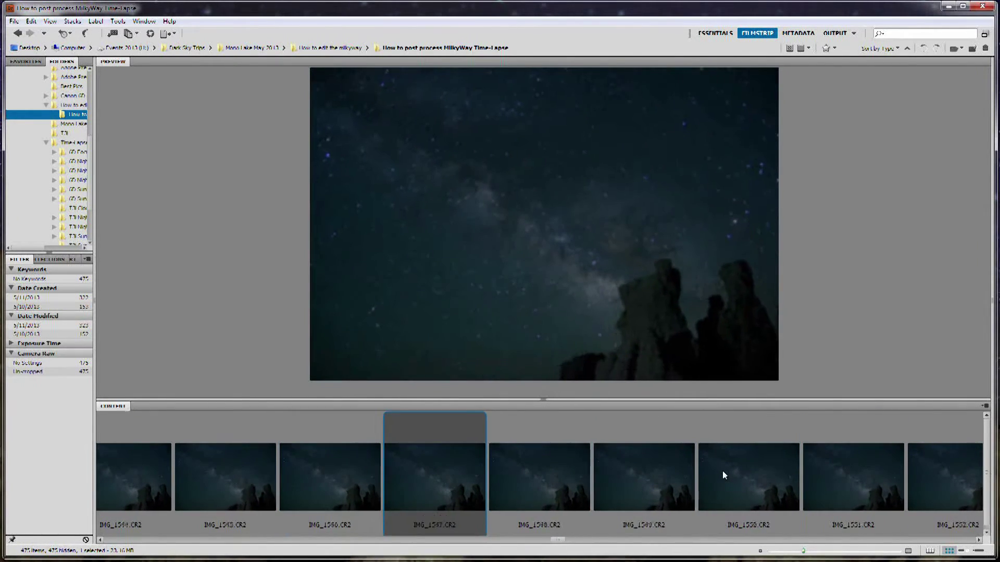
{"action": "key", "text": "Left"}
{"action": "key", "text": "Left"}
{"action": "key", "text": "Left"}
{"action": "key", "text": "Left"}
{"action": "key", "text": "Left"}
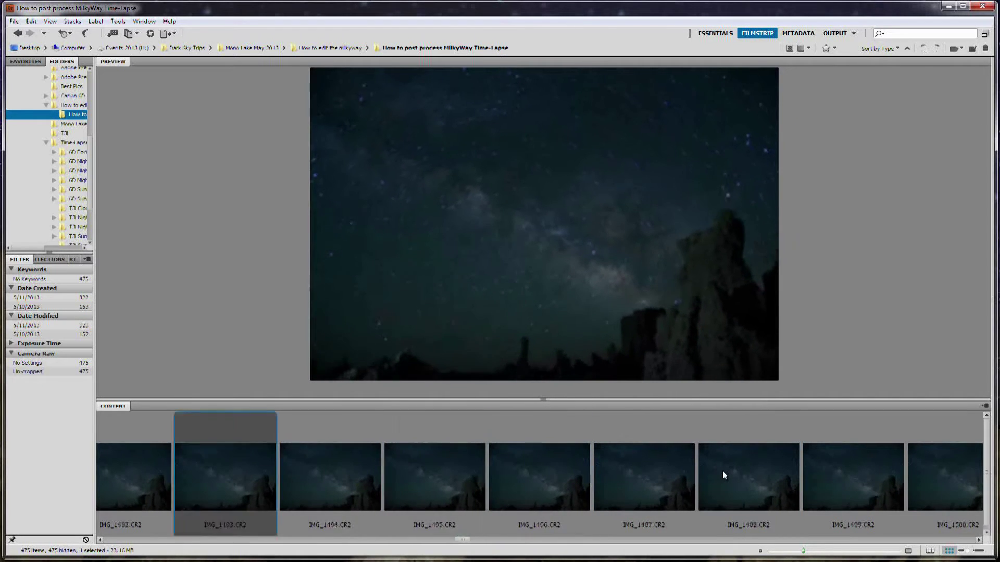
Flip back and forth through the frames between IMG_1479.CR2 and IMG_1515.CR2, stopping at IMG_1515.CR2.
{"action": "key", "text": "Left"}
{"action": "key", "text": "Left"}
{"action": "key", "text": "Left"}
{"action": "key", "text": "Left"}
{"action": "key", "text": "Left"}
{"action": "key", "text": "Left"}
{"action": "key", "text": "Left"}
{"action": "key", "text": "Left"}
{"action": "key", "text": "Left"}
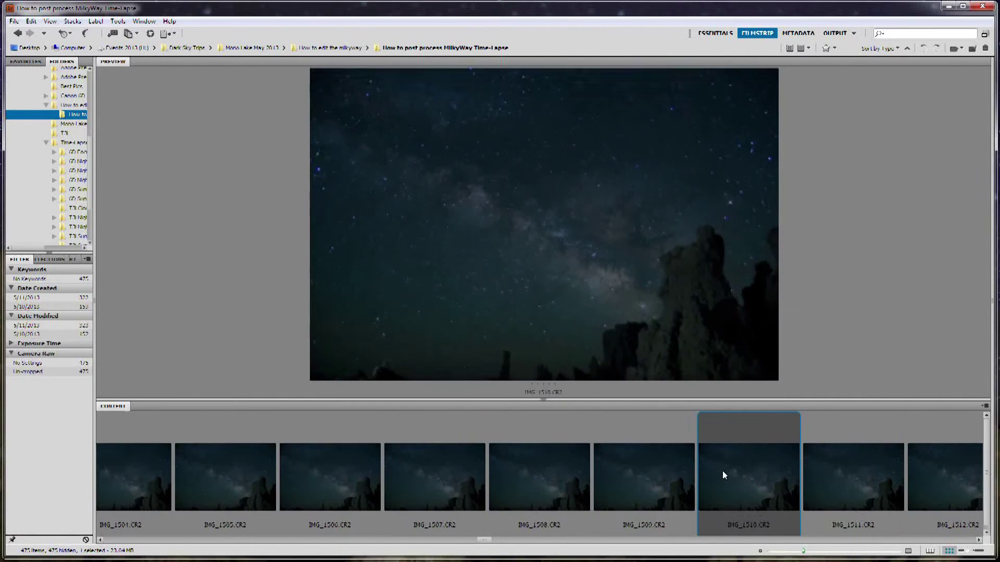
{"action": "key", "text": "Right"}
{"action": "key", "text": "Right"}
{"action": "key", "text": "Right"}
{"action": "key", "text": "Right"}
{"action": "key", "text": "Right"}
{"action": "key", "text": "Right"}
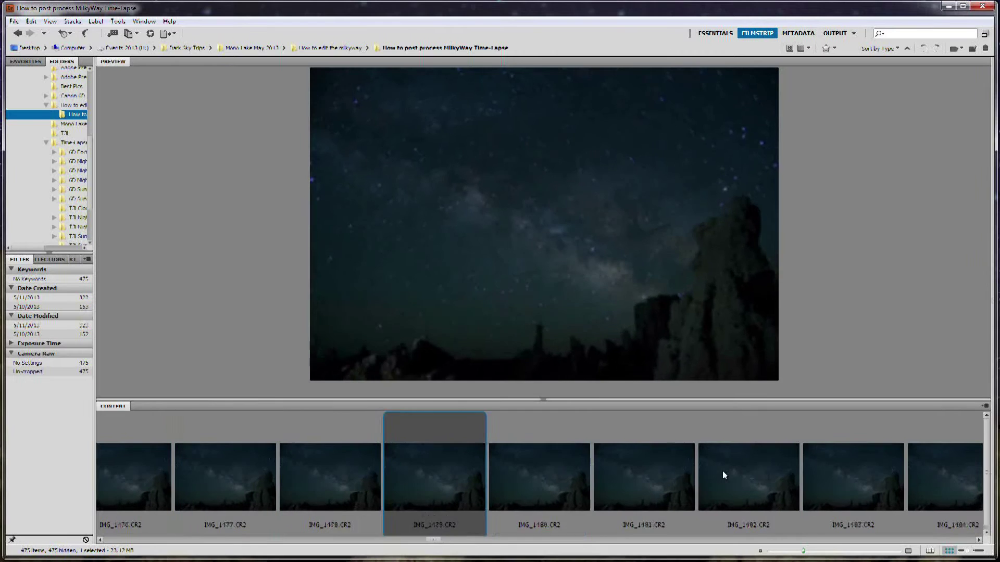
{"action": "key", "text": "Right"}
{"action": "key", "text": "Right"}
{"action": "key", "text": "Right"}
{"action": "key", "text": "Right"}
{"action": "key", "text": "Right"}
{"action": "key", "text": "Right"}
{"action": "key", "text": "Right"}
{"action": "key", "text": "Right"}
{"action": "key", "text": "Right"}
{"action": "key", "text": "Right"}
{"action": "key", "text": "Right"}
{"action": "key", "text": "Right"}
{"action": "key", "text": "Right"}
{"action": "key", "text": "Right"}
{"action": "key", "text": "Right"}
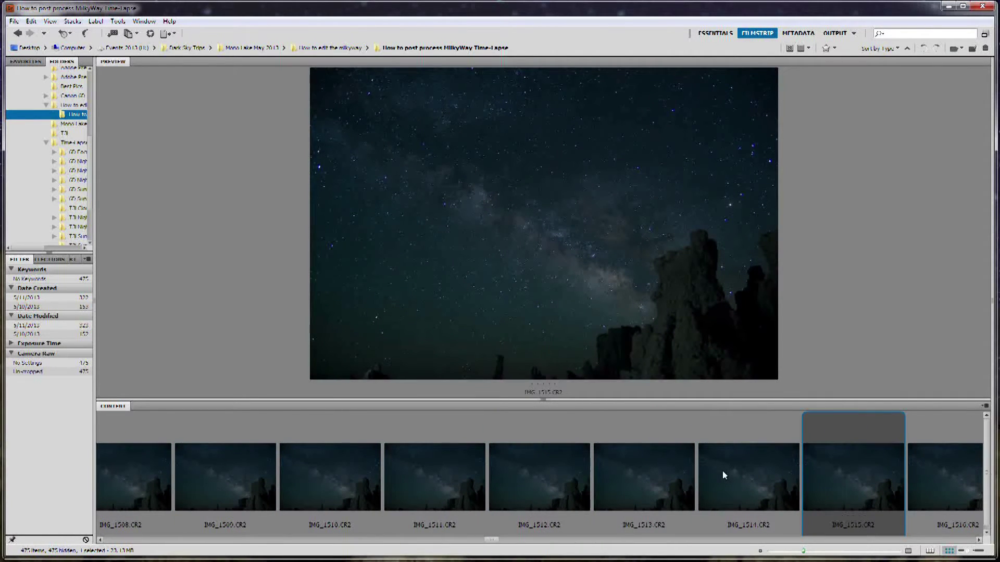
Run the Milky Way sequence backward frame by frame to IMG_1465.CR2 to examine the sky and rock motion.
{"action": "key", "text": "Left"}
{"action": "key", "text": "Left"}
{"action": "key", "text": "Left"}
{"action": "key", "text": "Left"}
{"action": "key", "text": "Left"}
{"action": "key", "text": "Left"}
{"action": "key", "text": "Left"}
{"action": "key", "text": "Left"}
{"action": "key", "text": "Left"}
{"action": "key", "text": "Left"}
{"action": "key", "text": "Left"}
{"action": "key", "text": "Left"}
{"action": "key", "text": "Left"}
{"action": "key", "text": "Left"}
{"action": "key", "text": "Left"}
{"action": "key", "text": "Left"}
{"action": "key", "text": "Left"}
{"action": "key", "text": "Left"}
{"action": "key", "text": "Left"}
{"action": "key", "text": "Left"}
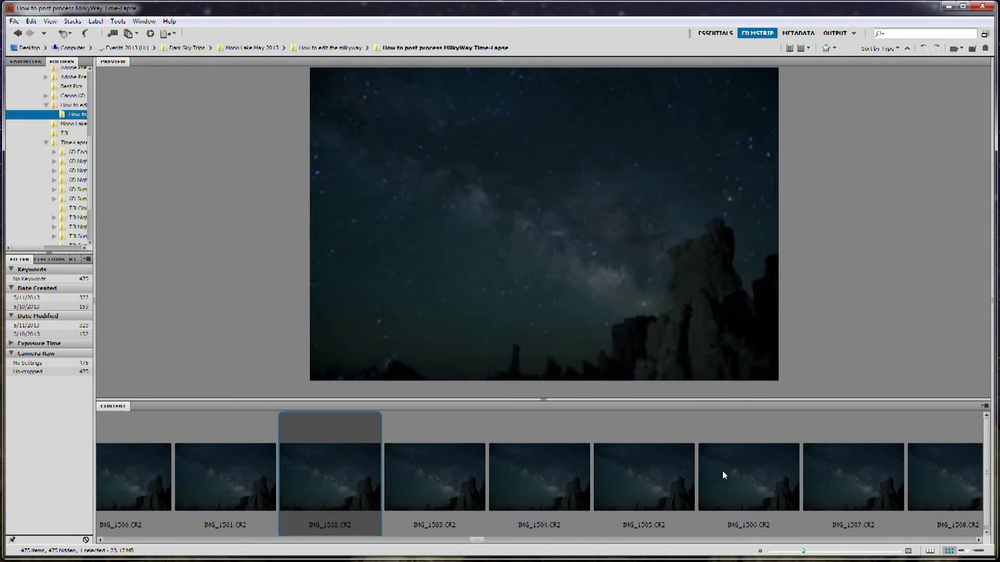
{"action": "key", "text": "Left"}
{"action": "key", "text": "Left"}
{"action": "key", "text": "Left"}
{"action": "key", "text": "Left"}
{"action": "key", "text": "Left"}
{"action": "key", "text": "Left"}
{"action": "key", "text": "Left"}
{"action": "key", "text": "Left"}
{"action": "key", "text": "Left"}
{"action": "key", "text": "Left"}
{"action": "key", "text": "Left"}
{"action": "key", "text": "Left"}
{"action": "key", "text": "Left"}
{"action": "key", "text": "Left"}
{"action": "key", "text": "Left"}
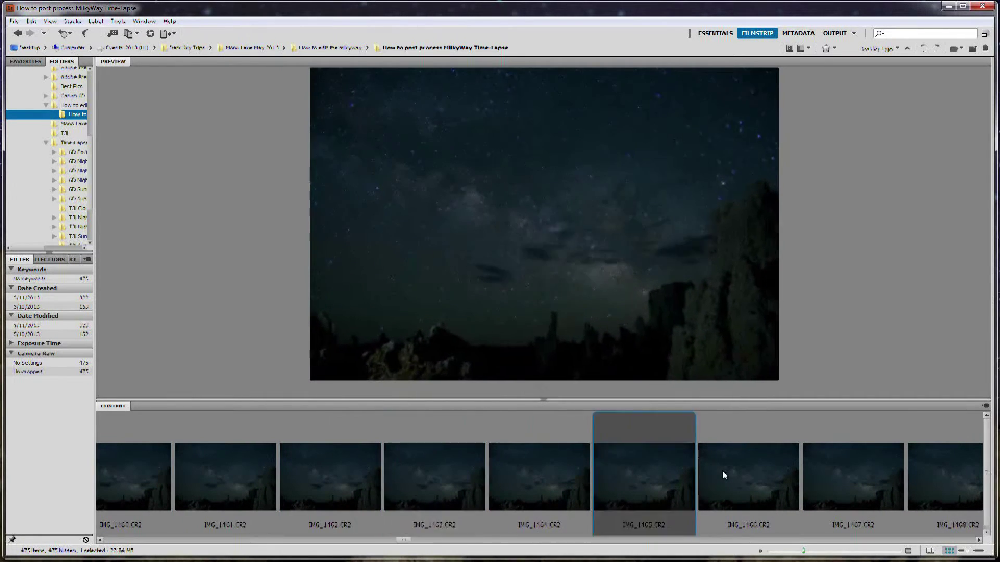
Step forward through the frames to IMG_1484.CR2 to examine the motion and pick a representative frame.
{"action": "key", "text": "Right"}
{"action": "key", "text": "Right"}
{"action": "key", "text": "Right"}
{"action": "key", "text": "Right"}
{"action": "key", "text": "Right"}
{"action": "key", "text": "Right"}
{"action": "key", "text": "Right"}
{"action": "key", "text": "Right"}
{"action": "key", "text": "Right"}
{"action": "key", "text": "Right"}
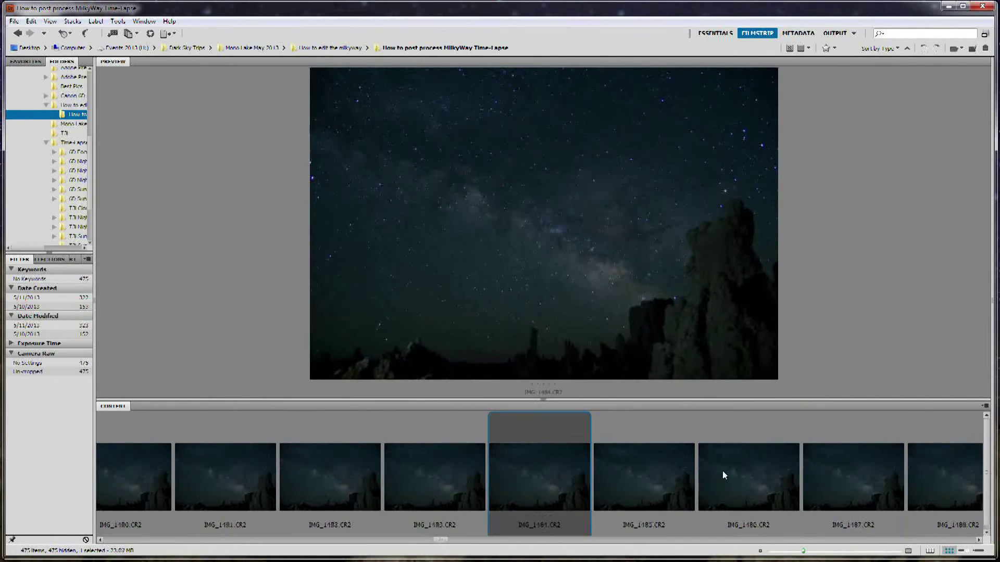
Open the frame IMG_1484.CR2 in Camera Raw.
{"action": "left_click", "coordinate": [473, 471]}
{"action": "left_click", "coordinate": [520, 477]}
{"action": "left_click", "coordinate": [449, 476]}
{"action": "left_click", "coordinate": [511, 473]}
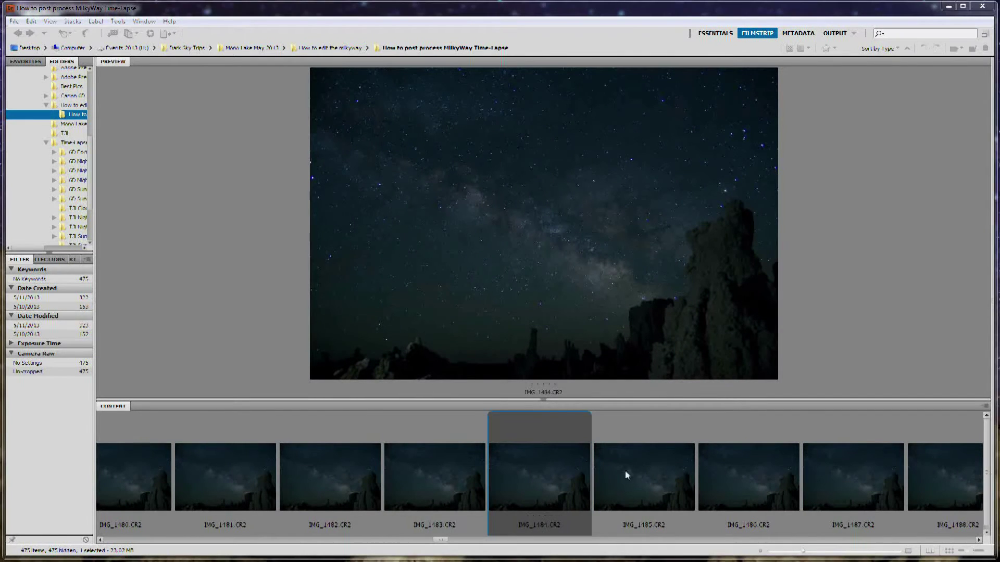
{"action": "right_click", "coordinate": [546, 469]}
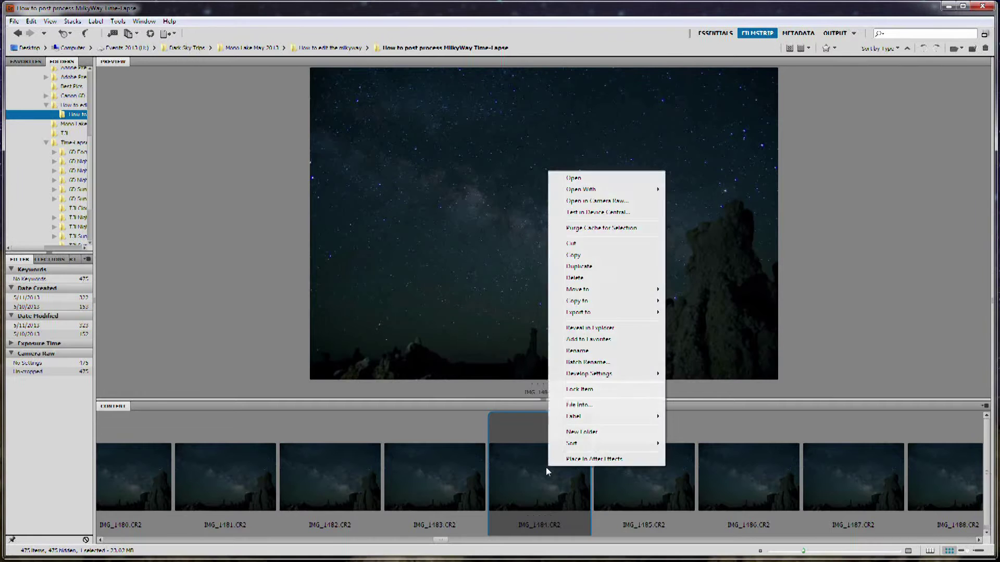
{"action": "left_click", "coordinate": [609, 202]}
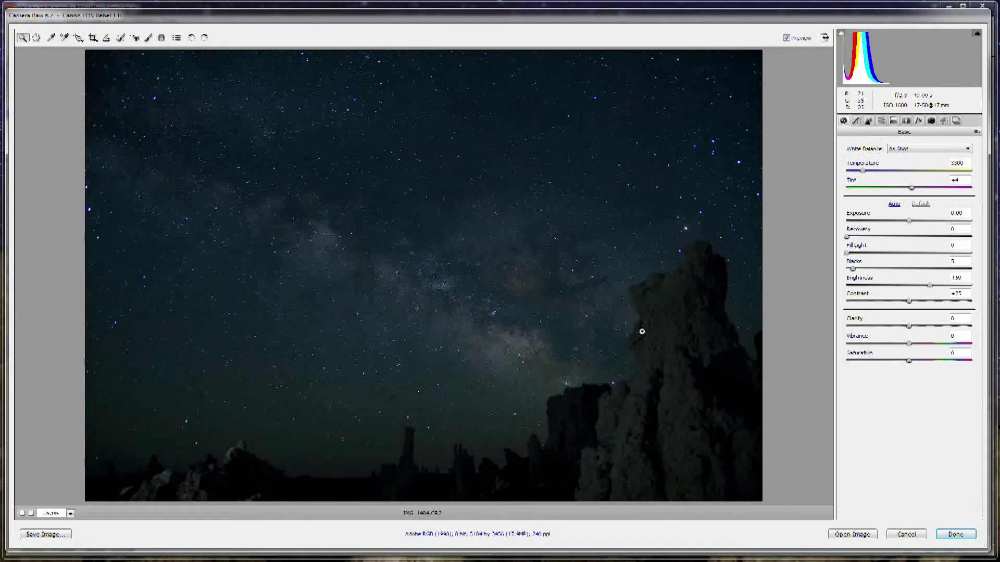
Raise the photo's exposure to +1.25 and set its point tone curve to Linear.
{"action": "left_click", "coordinate": [909, 223]}
{"action": "left_click_drag", "start_coordinate": [910, 223], "coordinate": [929, 225]}
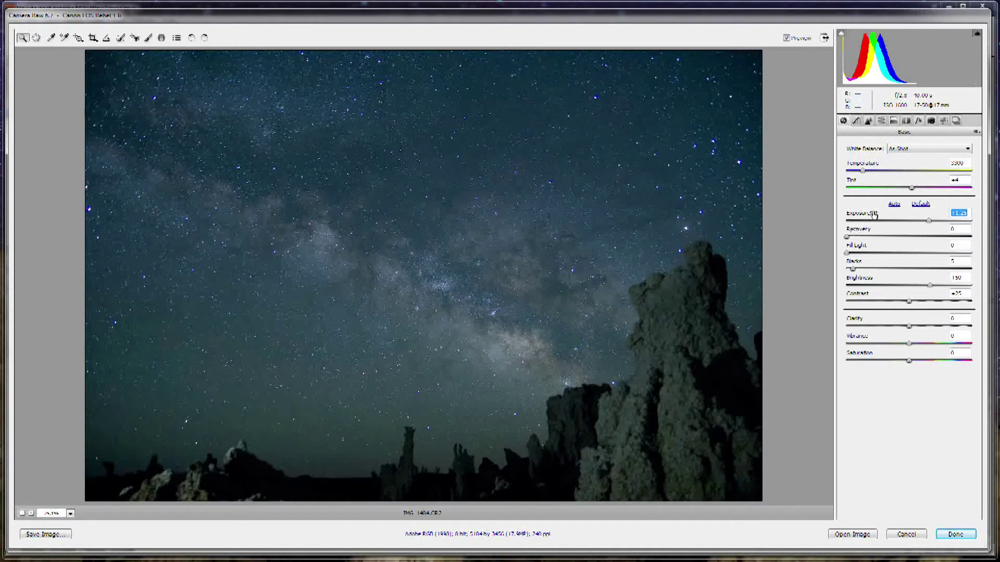
{"action": "left_click", "coordinate": [858, 123]}
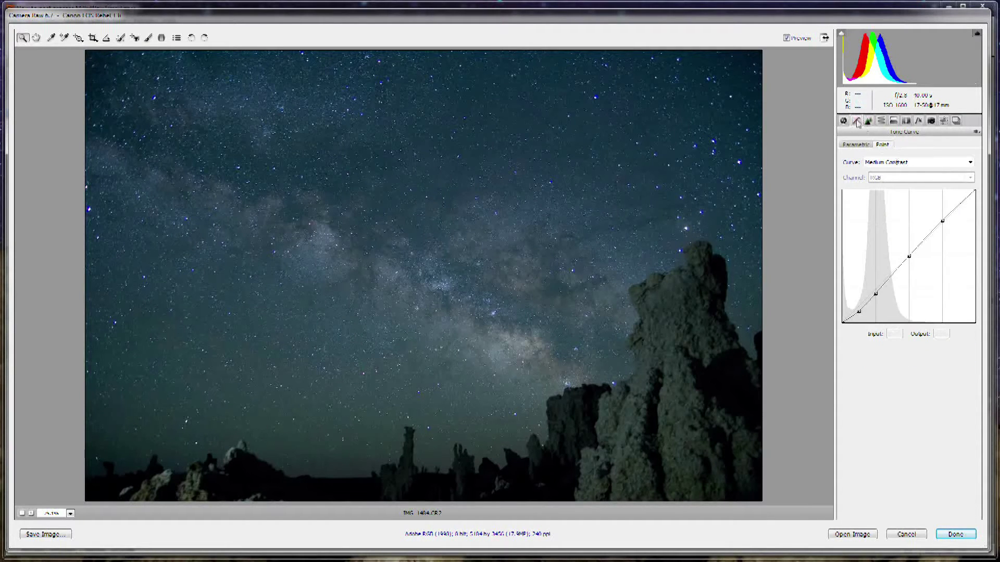
{"action": "left_click", "coordinate": [896, 164]}
{"action": "left_click", "coordinate": [896, 174]}
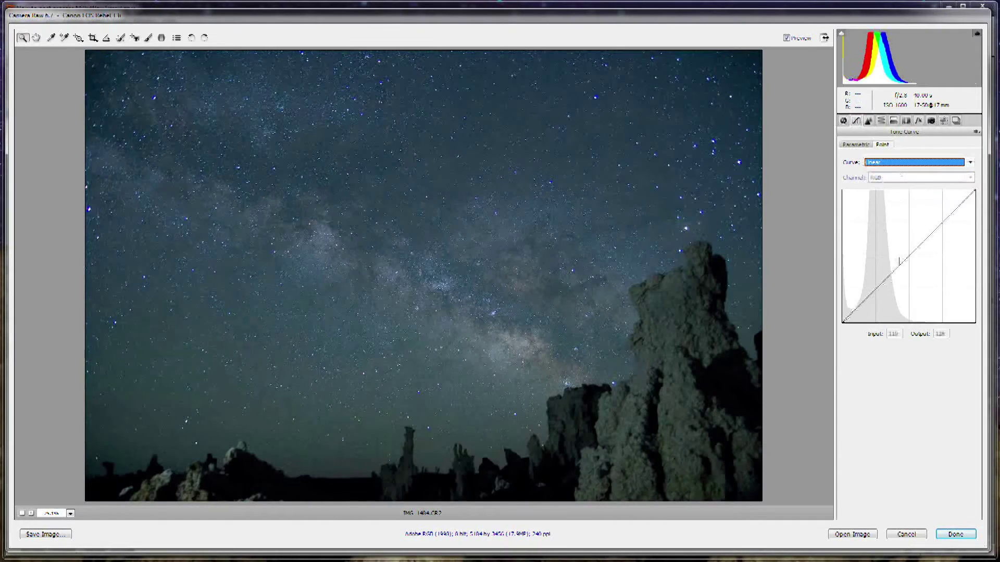
Shape a custom point tone curve with two neighbouring midtone points that lift the midtones and highlights above the diagonal, then return to the basic adjustments.
{"action": "left_click", "coordinate": [903, 262]}
{"action": "left_click_drag", "start_coordinate": [909, 257], "coordinate": [888, 266]}
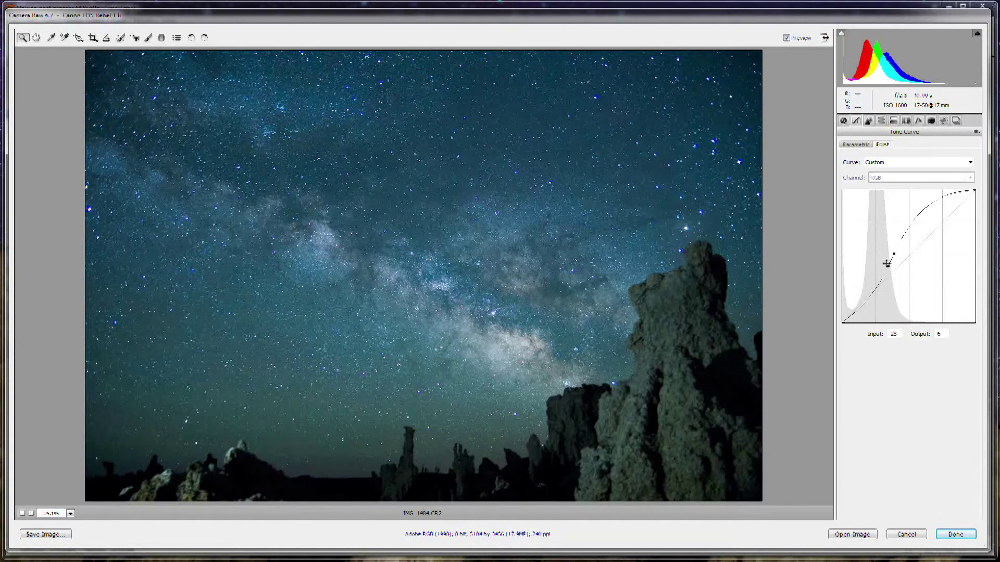
{"action": "left_click_drag", "start_coordinate": [888, 267], "coordinate": [888, 263]}
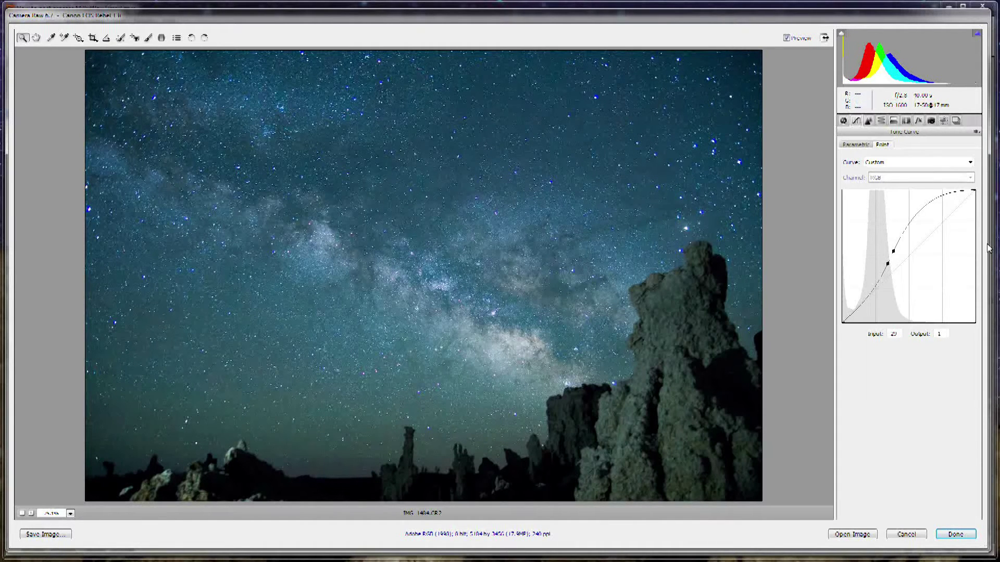
{"action": "left_click", "coordinate": [844, 120]}
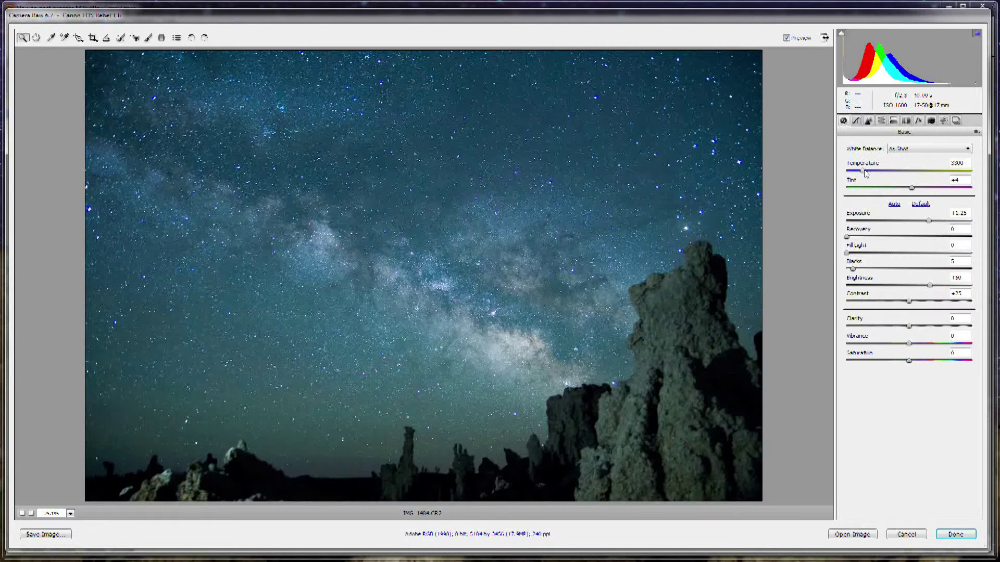